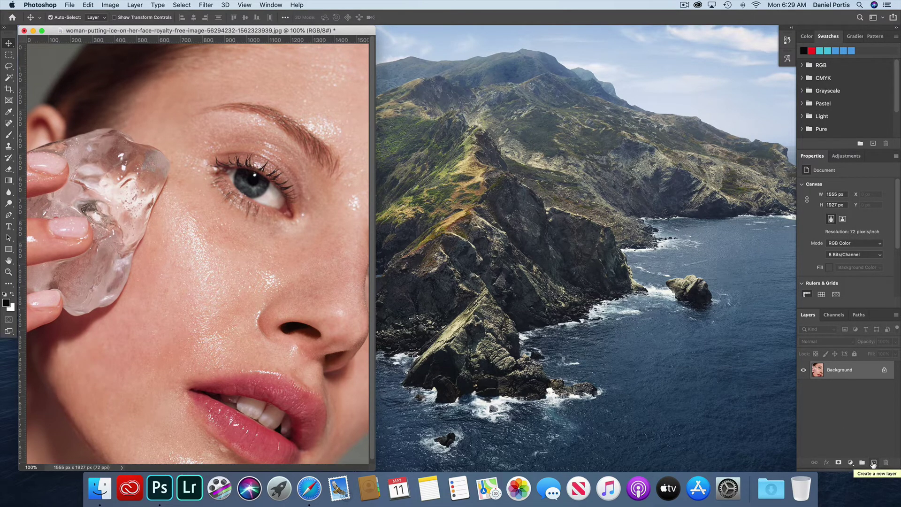
Add a new empty layer above the portrait and select the regular Brush tool.
click(873, 463)
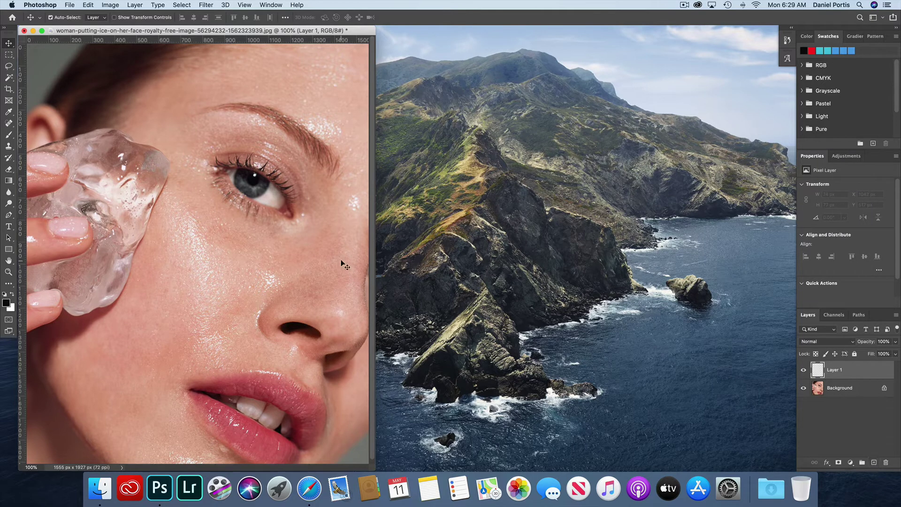
drag(323, 32, 374, 37)
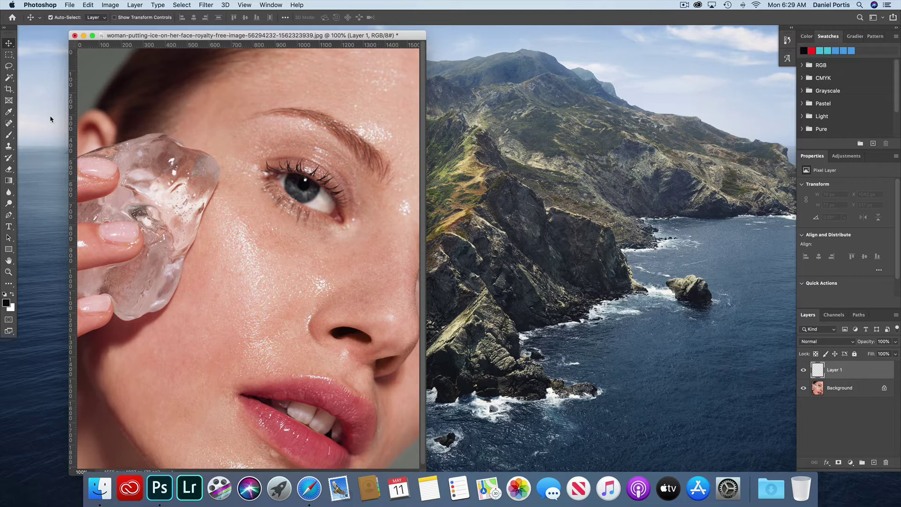
key(b)
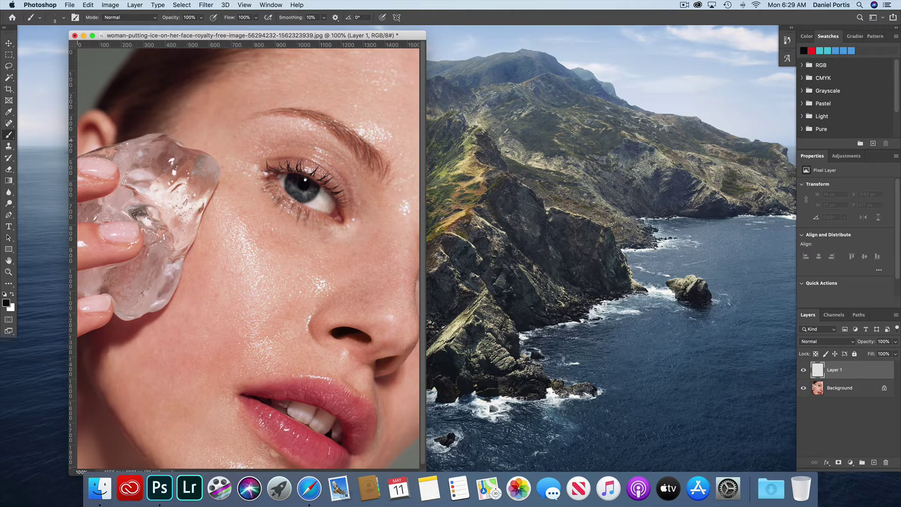
right_click(11, 138)
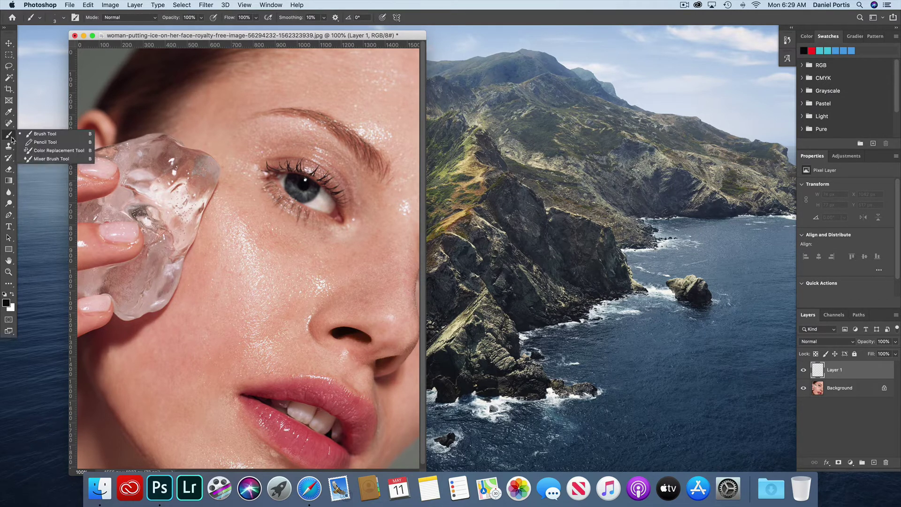
click(37, 136)
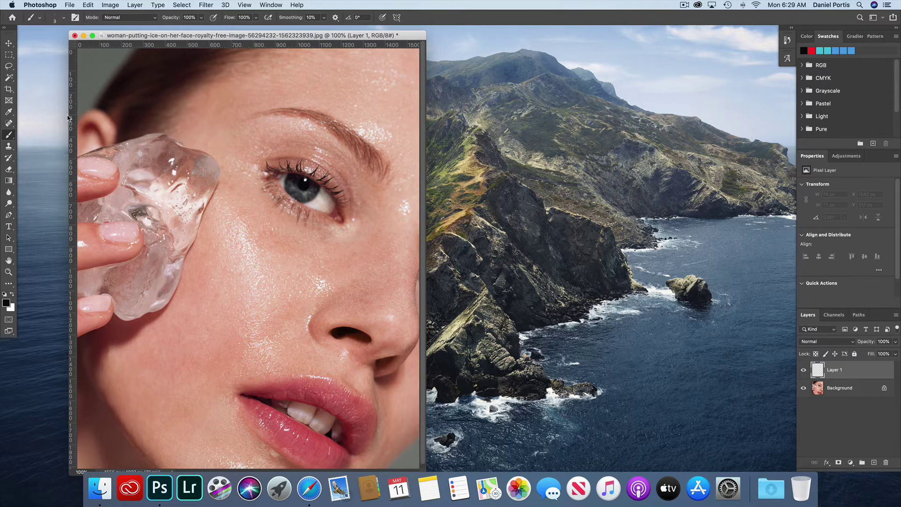
Set the brush to 3 px size with 100% hardness.
click(64, 20)
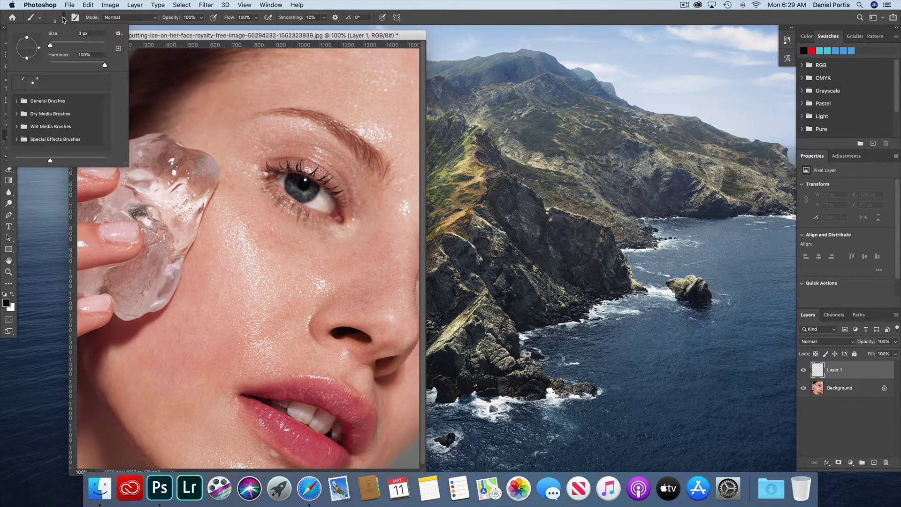
click(51, 46)
drag(103, 64, 107, 65)
click(224, 35)
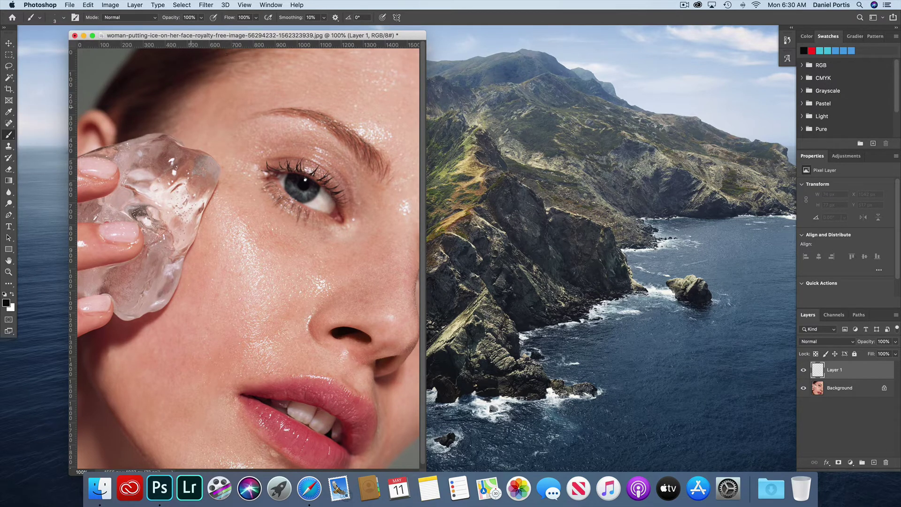
Select the standard Pen tool and zoom to 300% on the eye's upper lashes.
key(p)
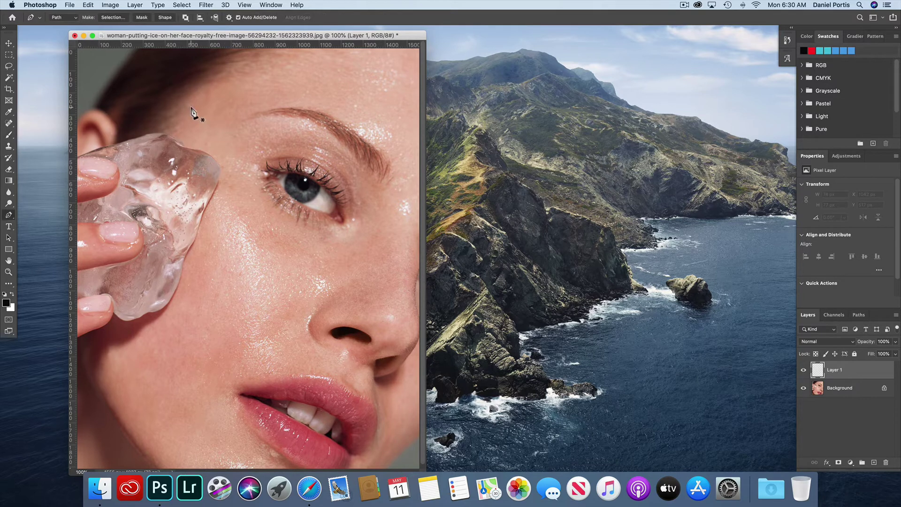
click(9, 217)
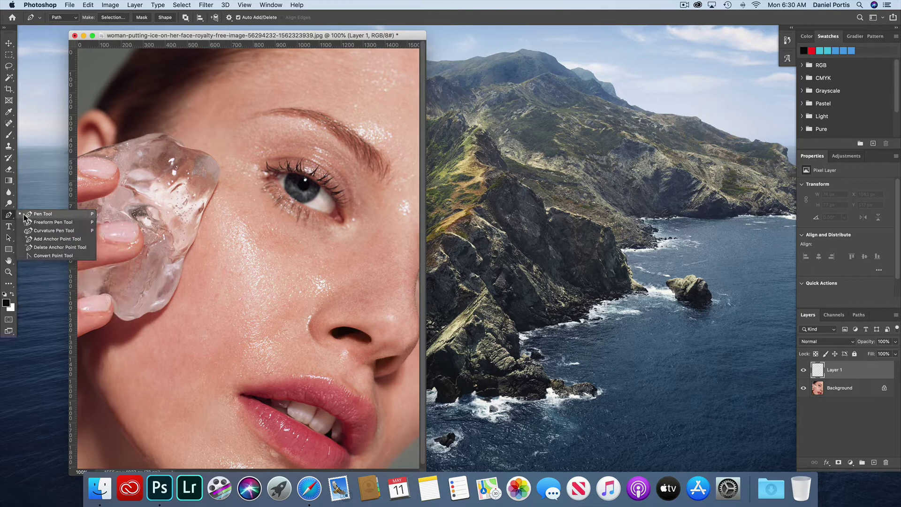
click(30, 214)
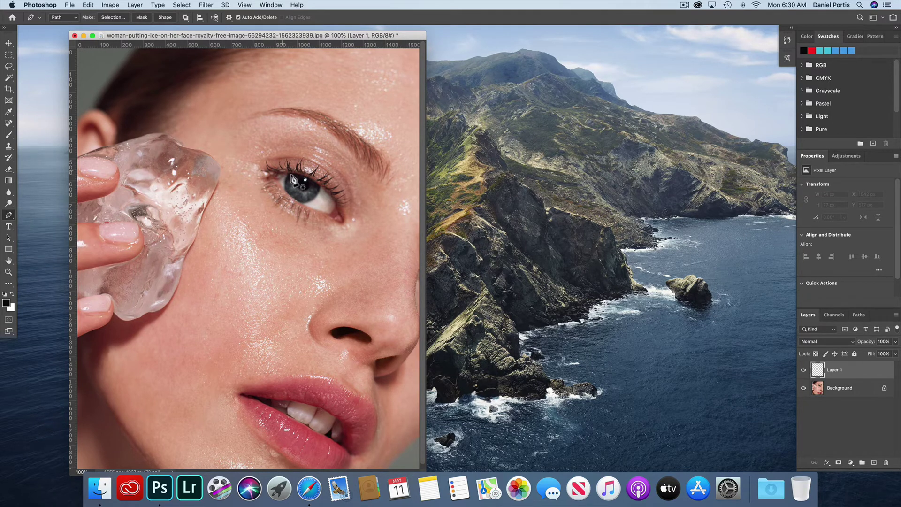
key(super)
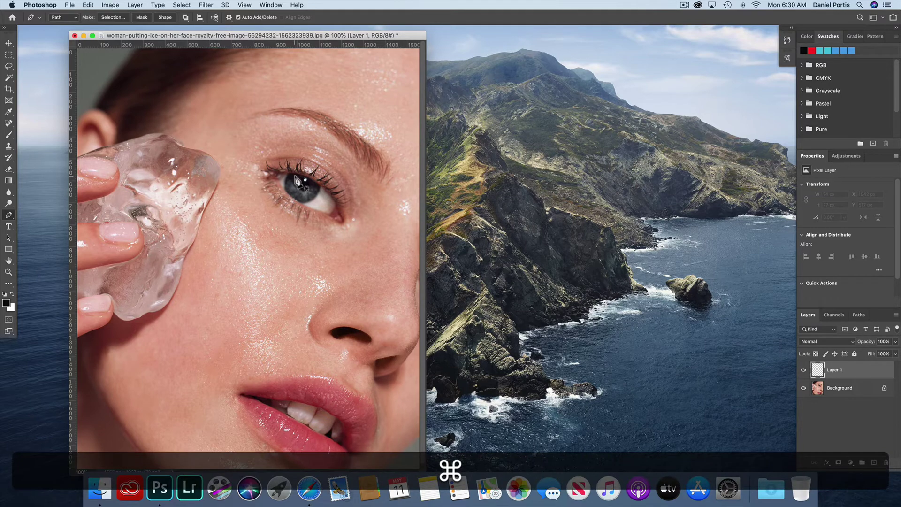
key(super+equal)
key(super+equal)
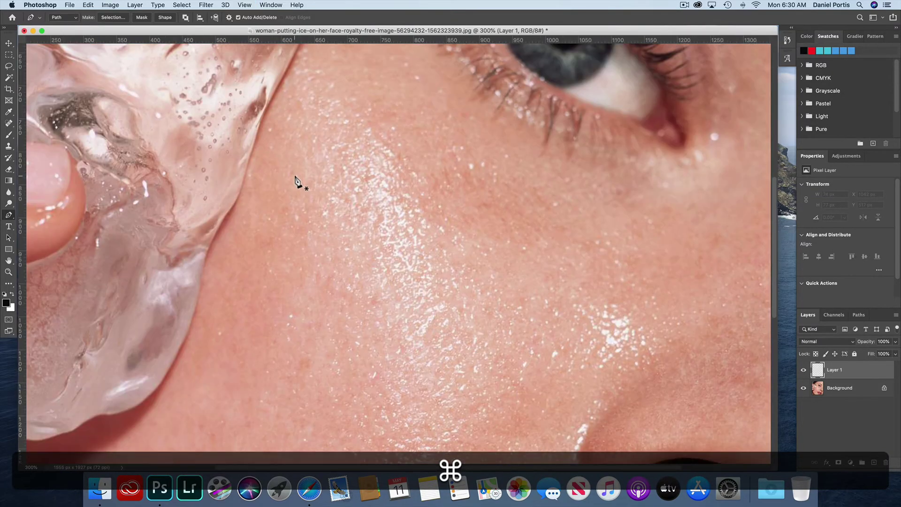
scroll(411, 218, up, 5)
scroll(410, 220, right, 5)
scroll(410, 220, down, 2)
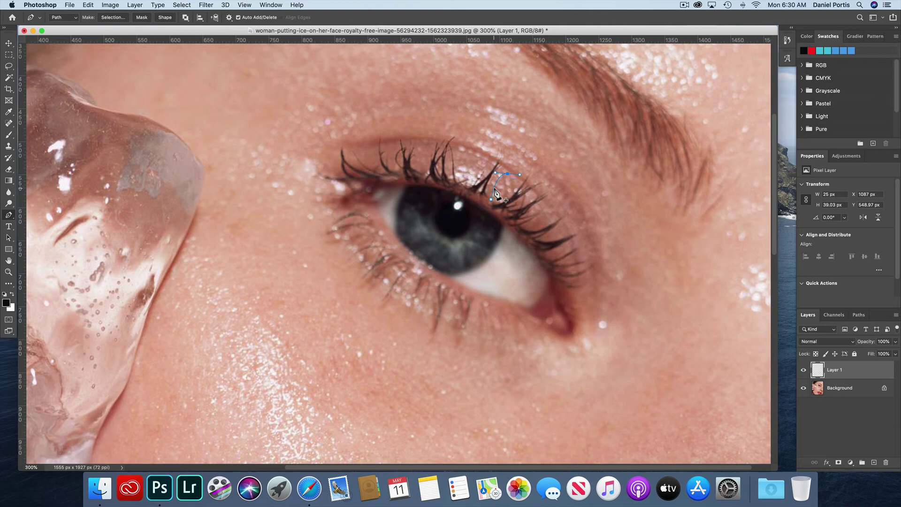
Stroke the eyelash path with the Brush to paint a dark lash.
right_click(496, 192)
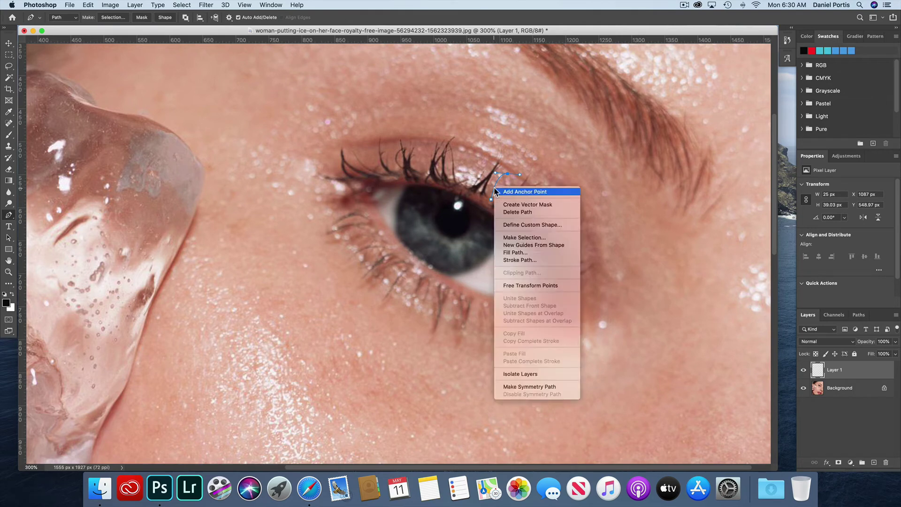
click(522, 260)
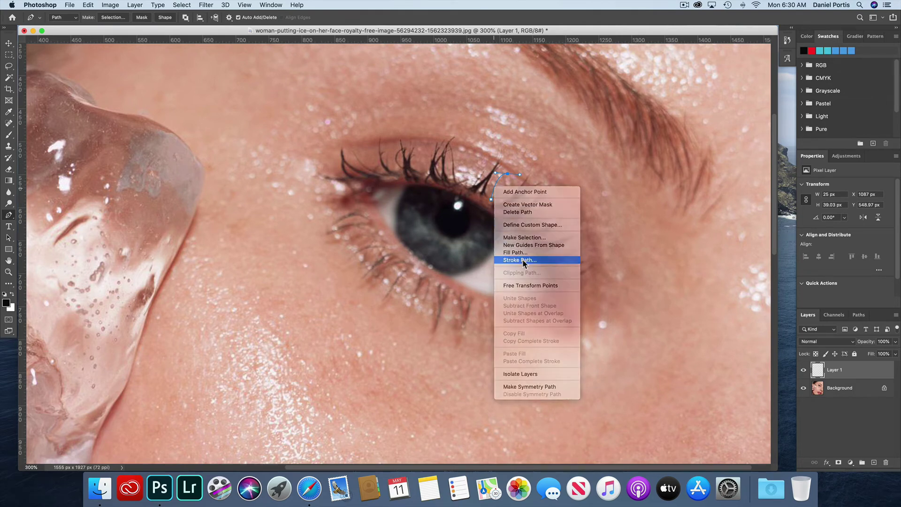
click(445, 232)
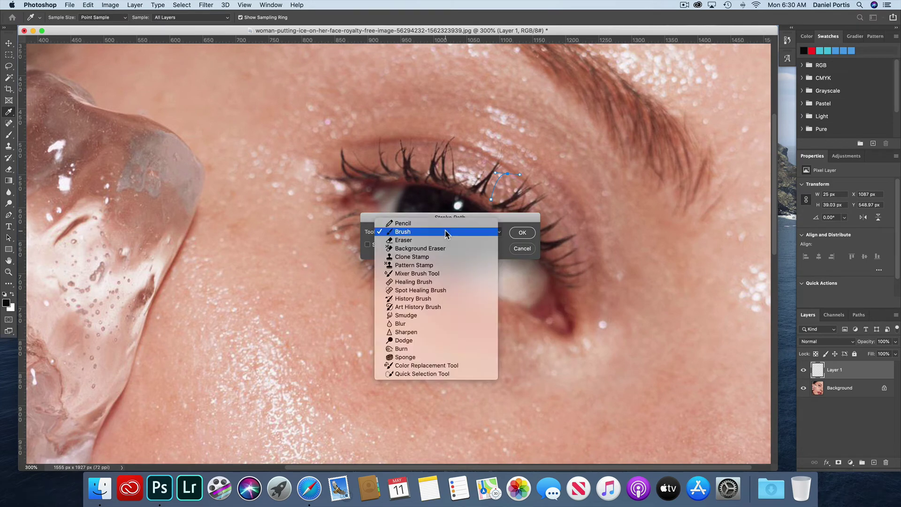
click(445, 232)
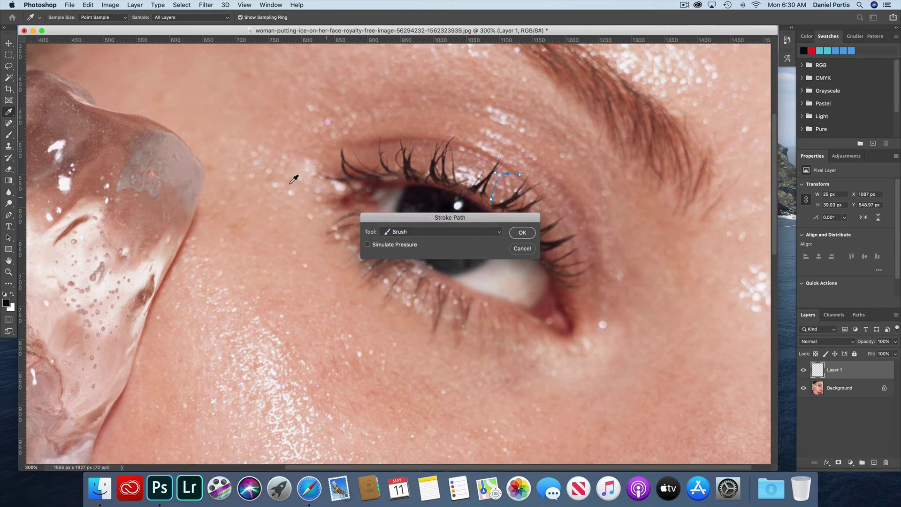
click(522, 233)
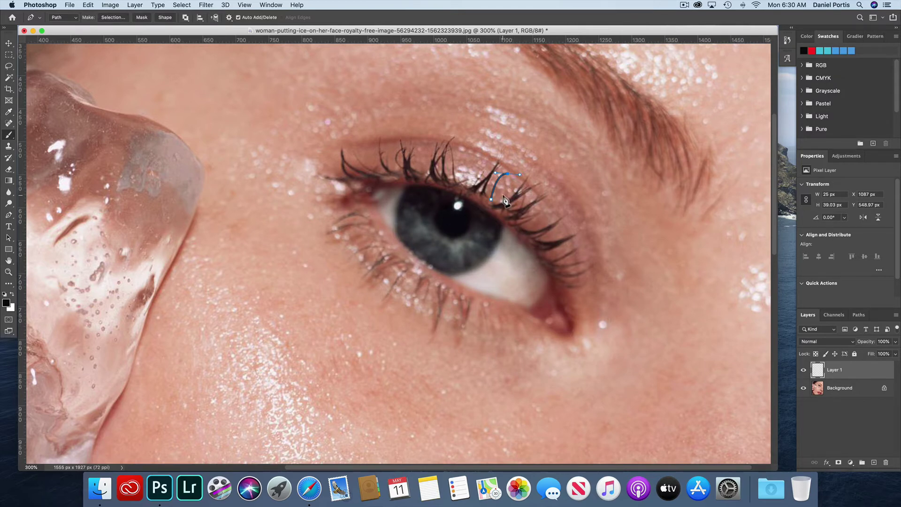
Hide the path outline using Shift+Cmd+H and View > Show > Target Path.
key(super+shift+h)
click(245, 6)
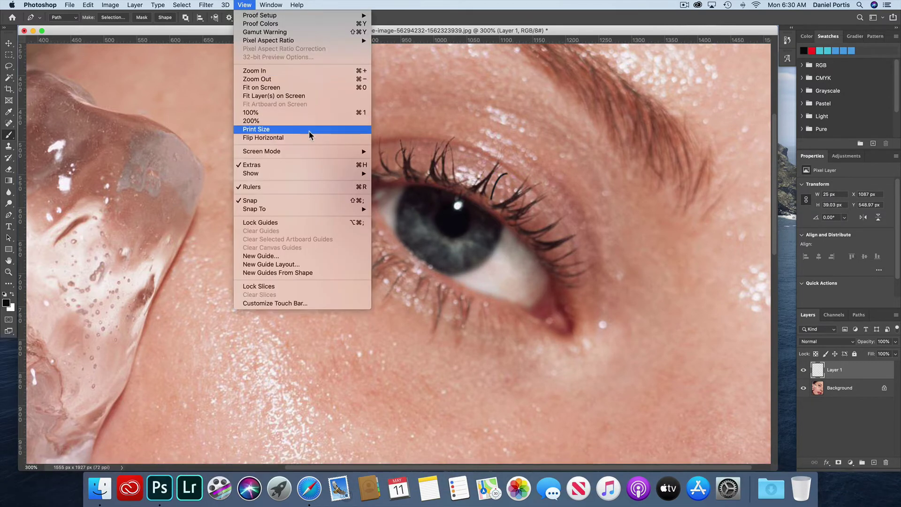
mouse_move(304, 178)
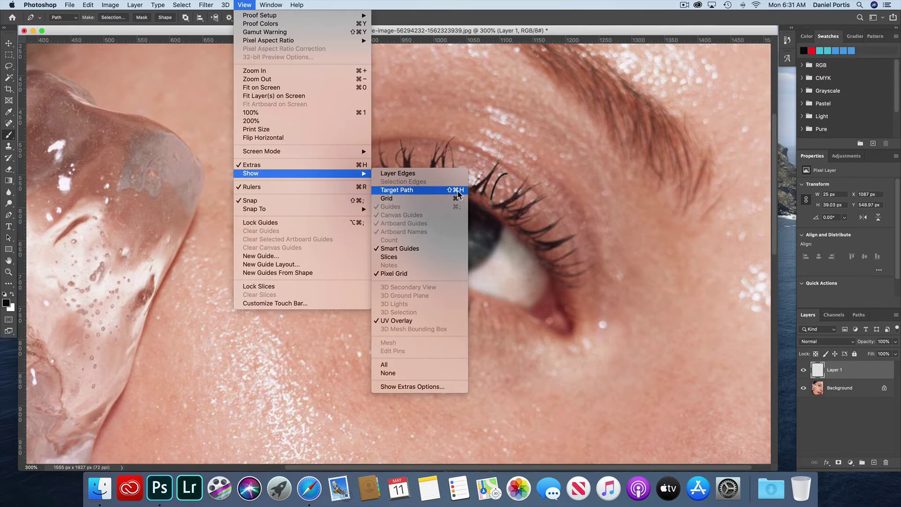
click(451, 190)
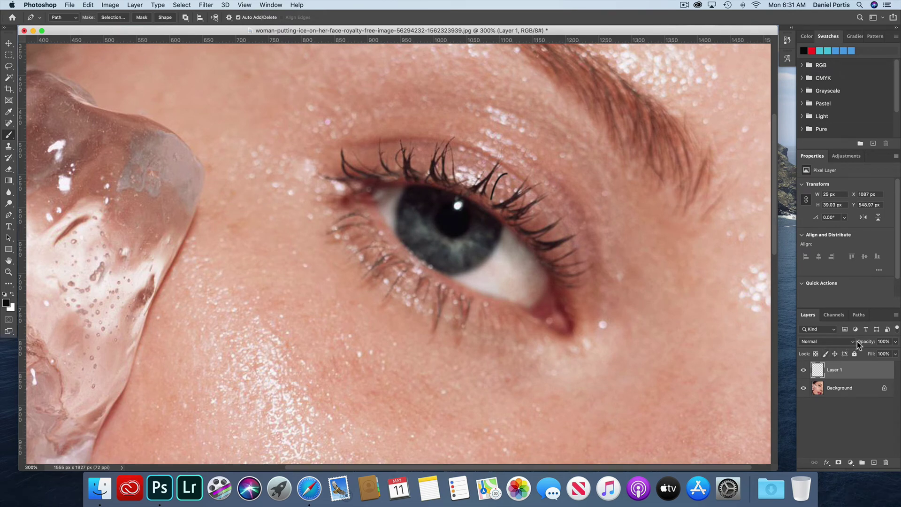
Try Soft Light, Hard Light, Vivid Light and Linear Light blend modes on Layer 1.
click(830, 344)
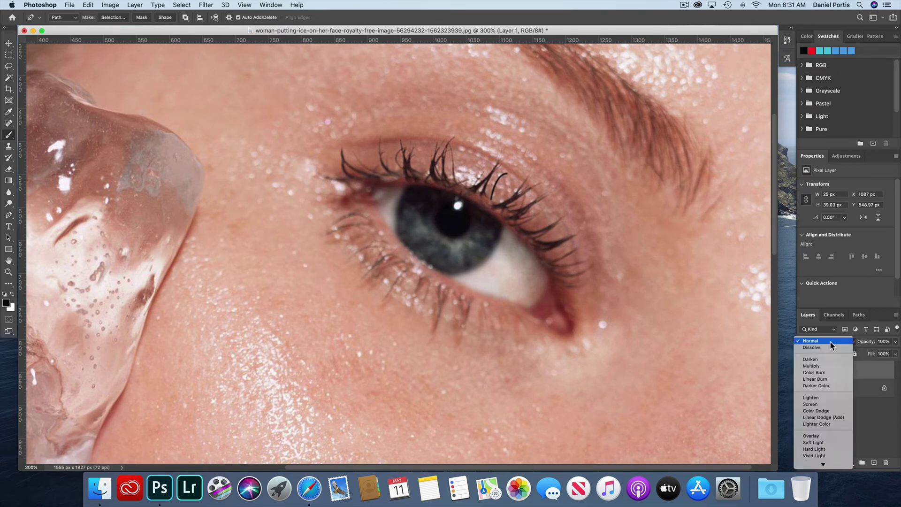
scroll(818, 406, down, 2)
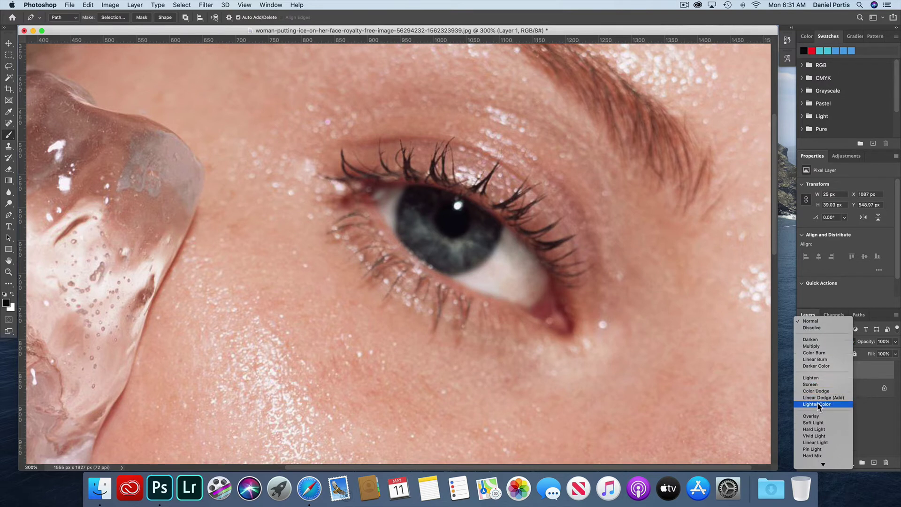
click(815, 424)
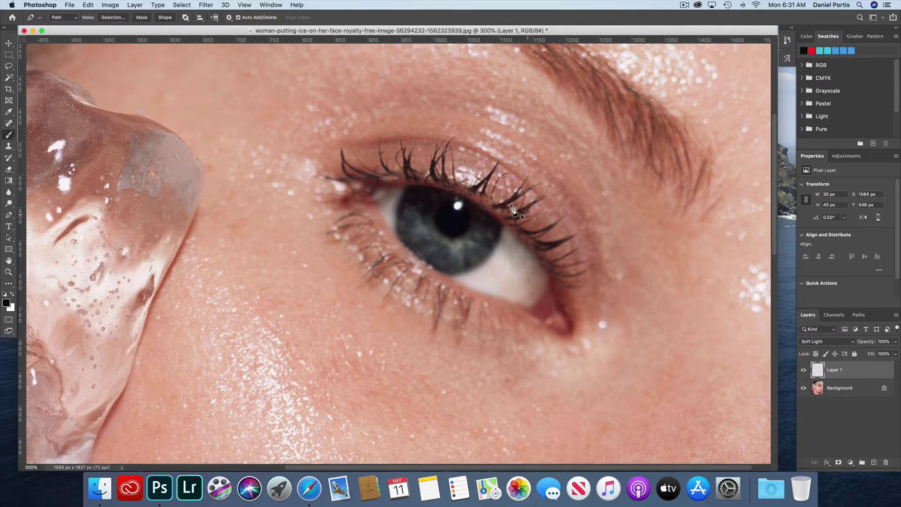
click(822, 344)
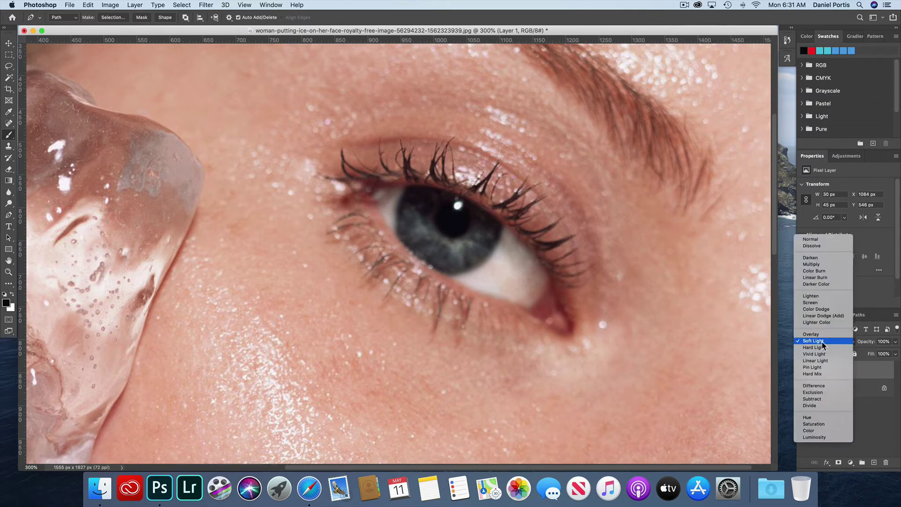
click(823, 350)
click(830, 341)
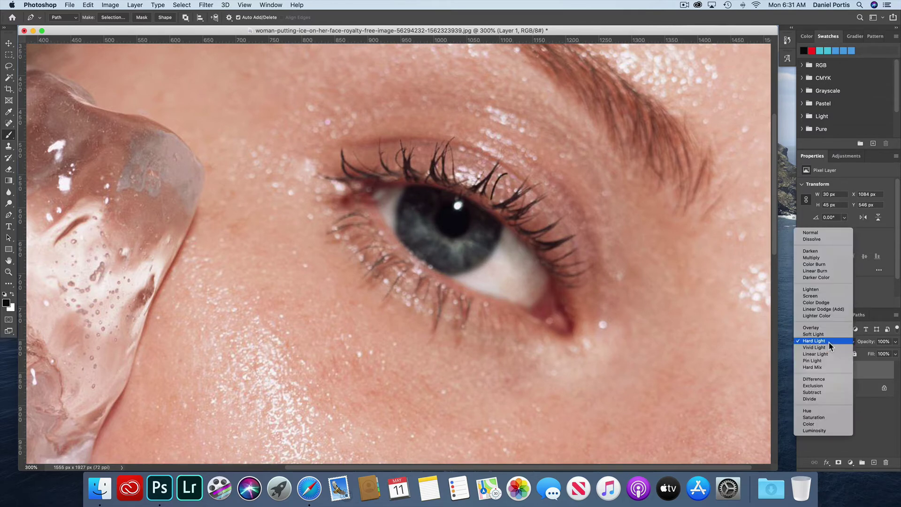
click(828, 348)
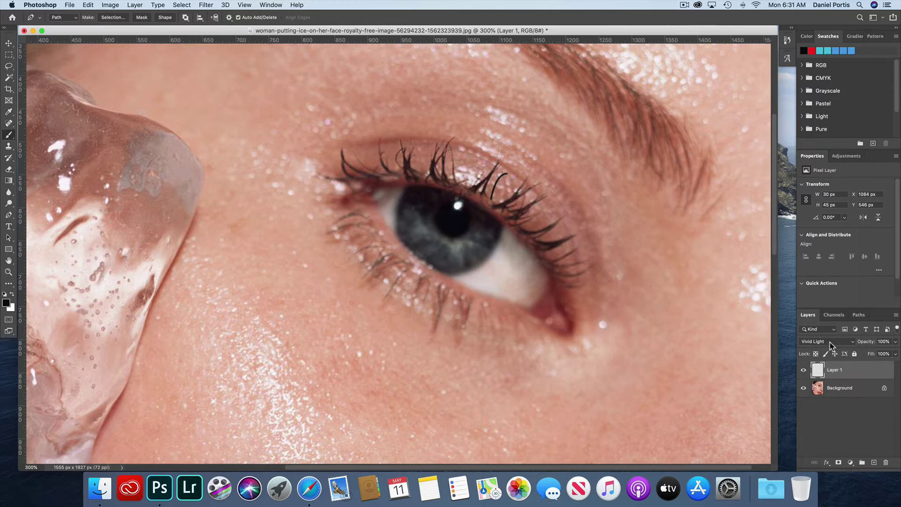
click(828, 349)
click(828, 348)
click(828, 348)
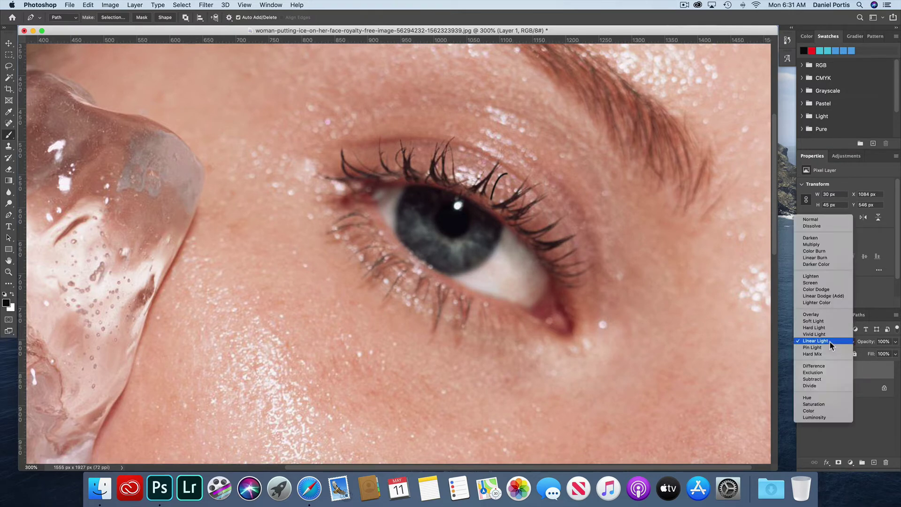
Set Layer 1 to Soft Light blending at 93% opacity.
click(822, 316)
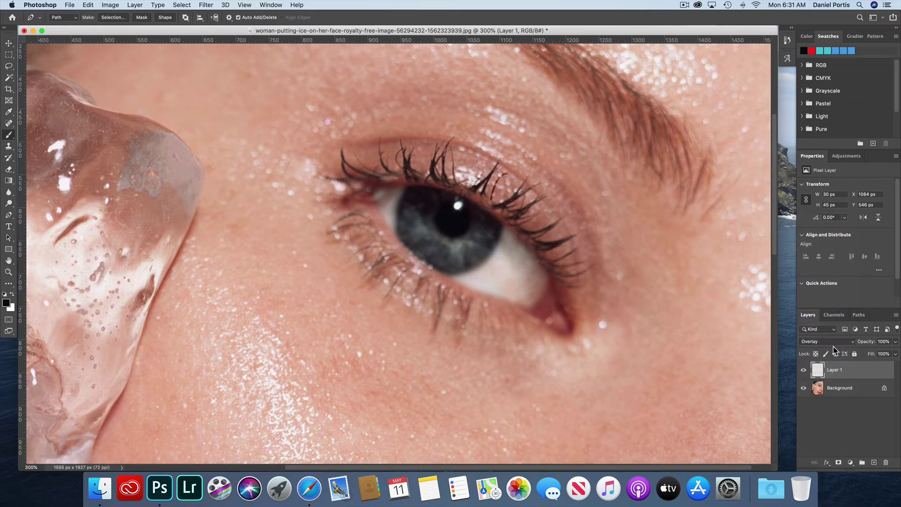
click(829, 341)
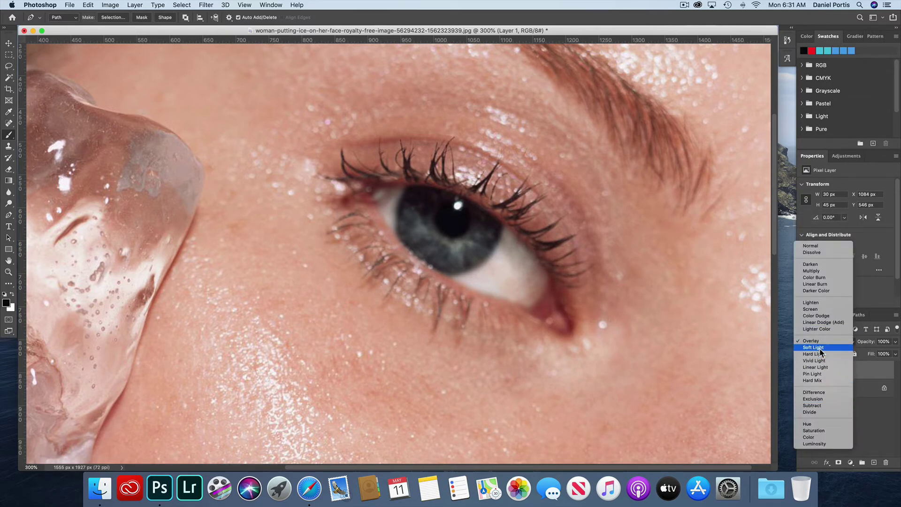
click(820, 351)
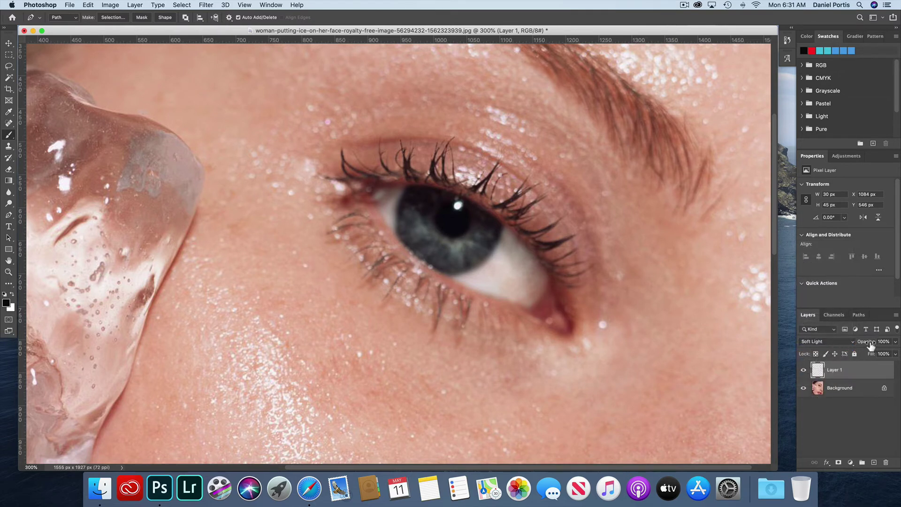
drag(869, 346, 868, 345)
On a new Layer 2, draw a curved lash path on the upper lid and stroke it with the Brush.
click(873, 462)
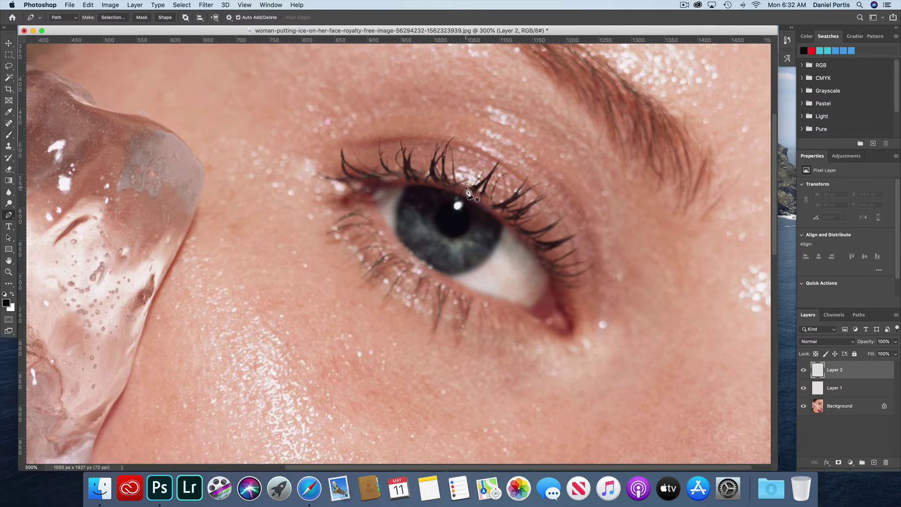
click(465, 186)
mouse_move(469, 155)
mouse_down()
mouse_move(480, 160)
mouse_move(459, 150)
mouse_up()
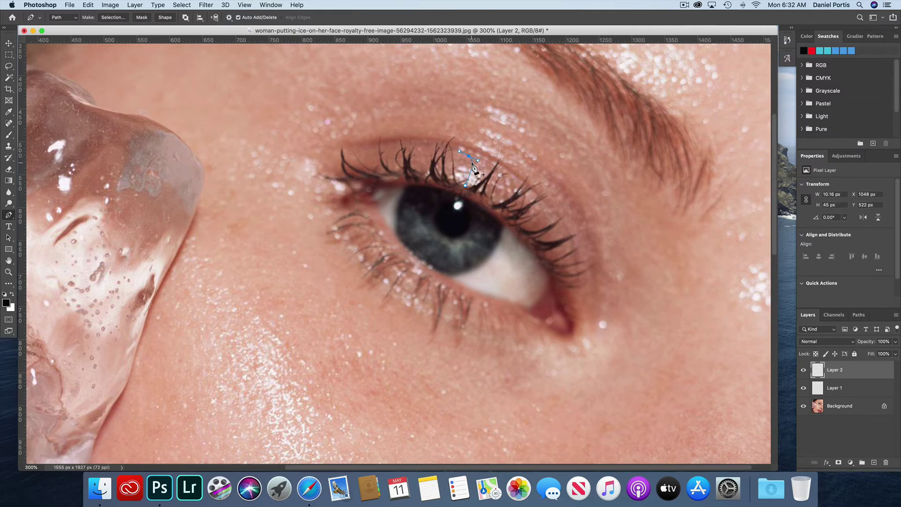
right_click(472, 163)
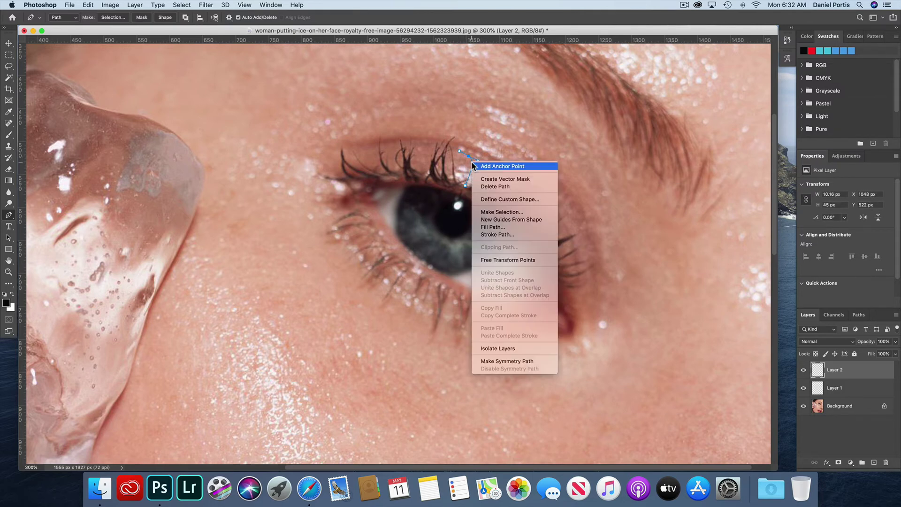
click(494, 235)
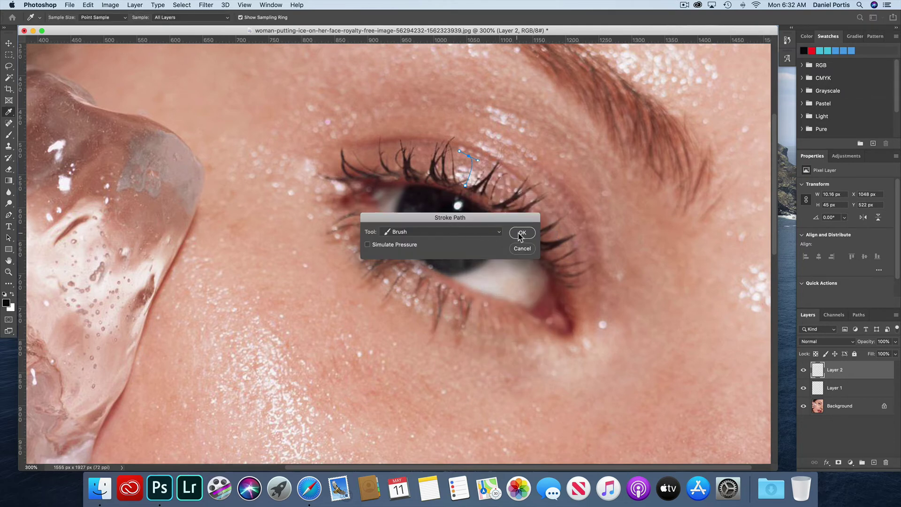
click(521, 232)
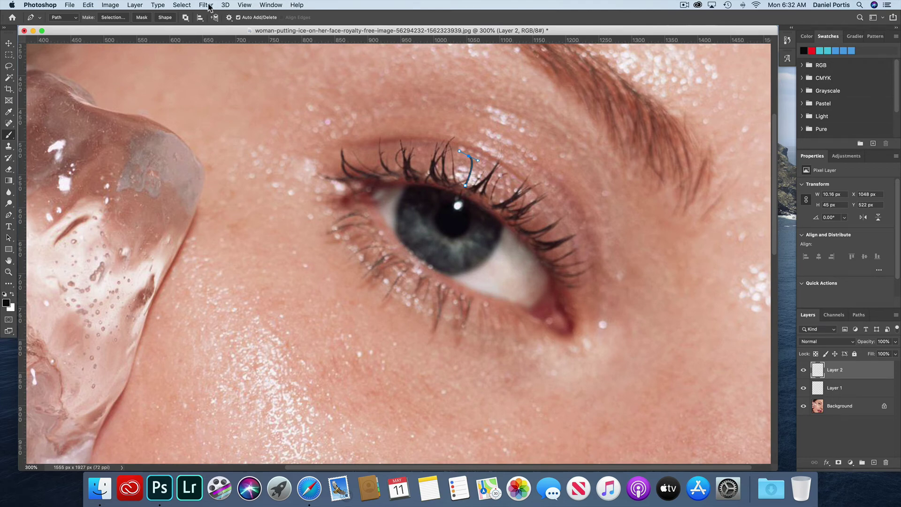
Hide the path outline through View > Show > Target Path.
click(243, 5)
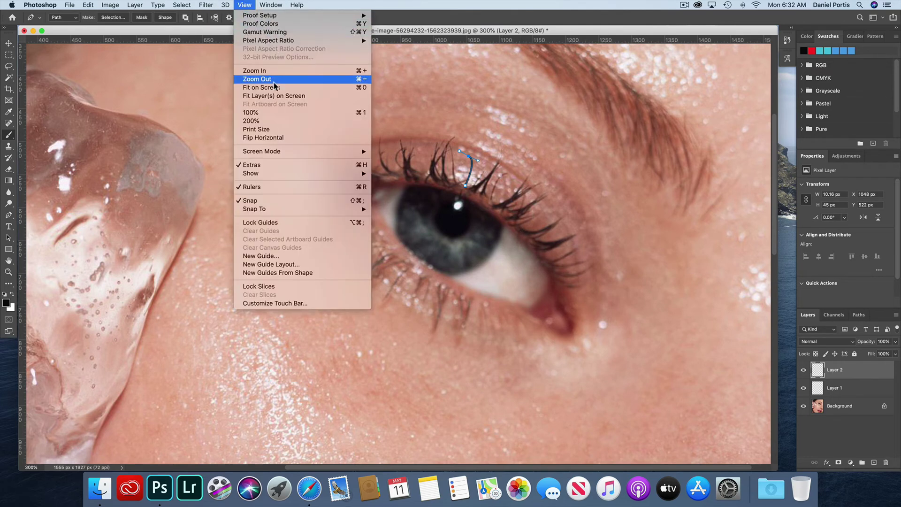
mouse_move(284, 174)
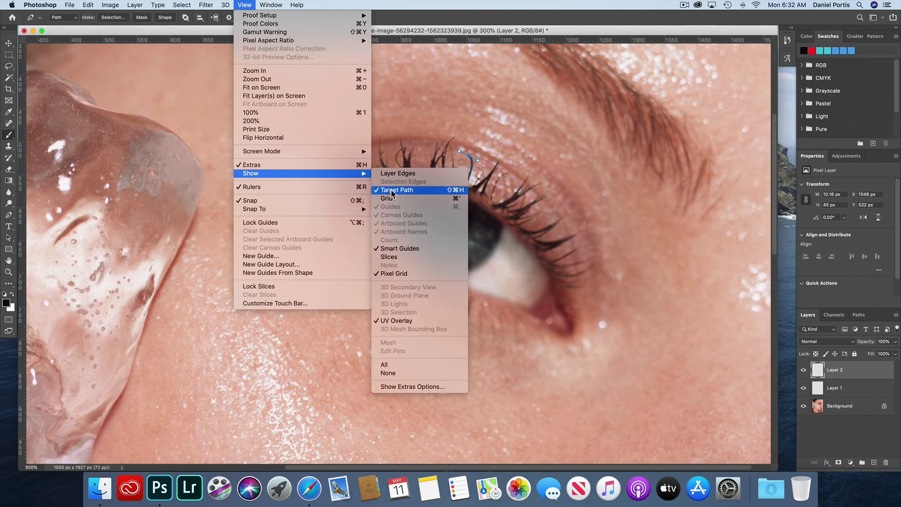
click(392, 190)
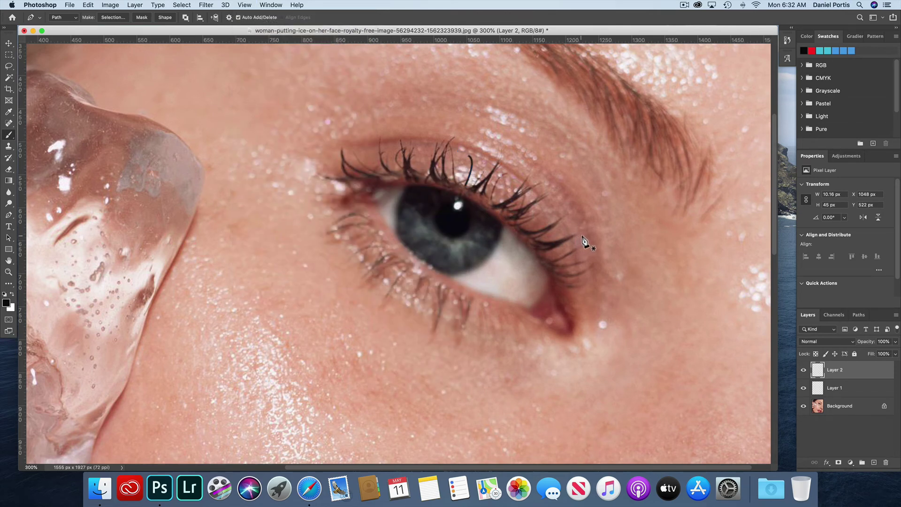
Switch to the Move tool and reselect Layer 2 in the Layers panel.
key(v)
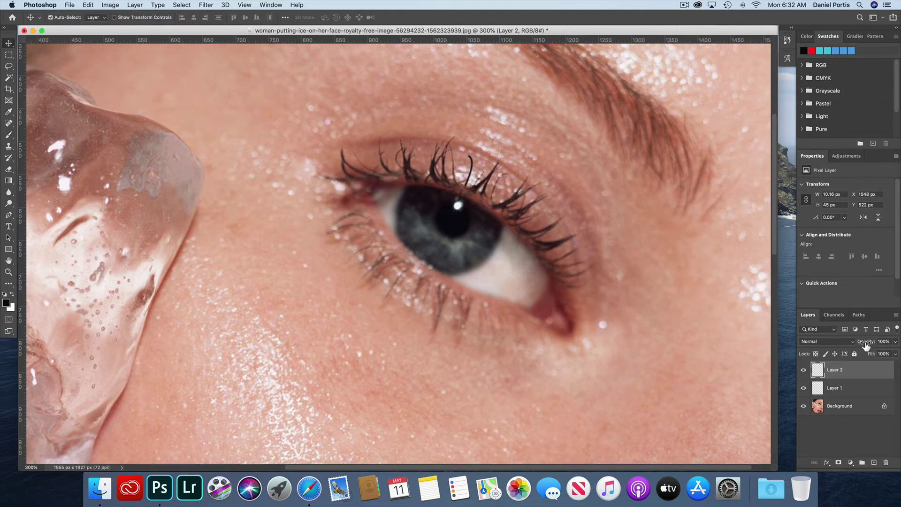
click(9, 46)
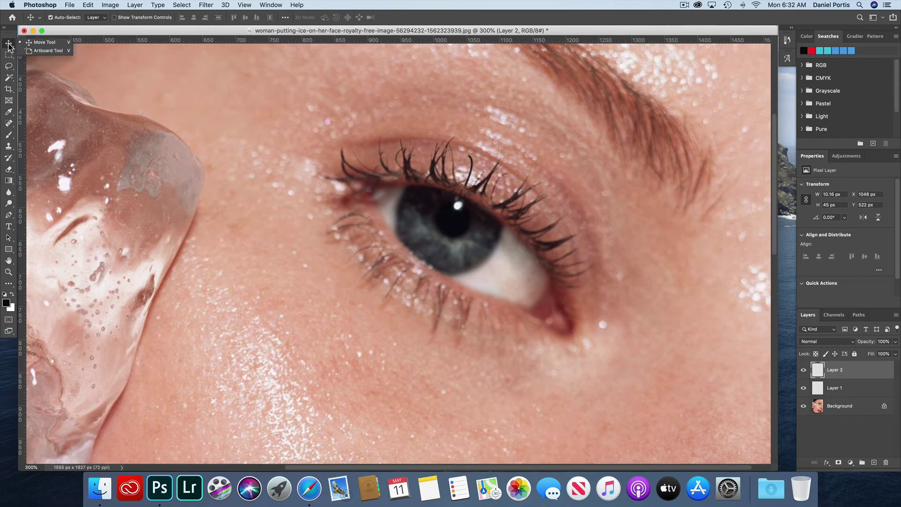
click(55, 43)
click(258, 157)
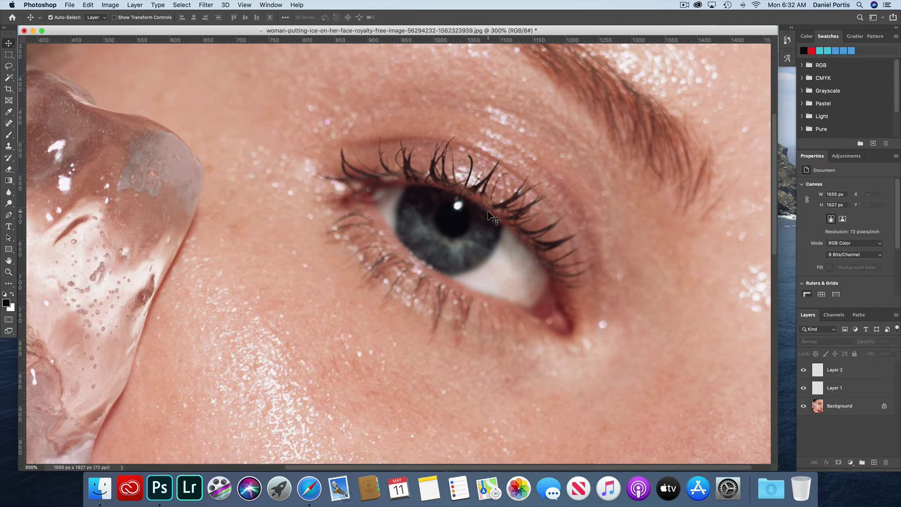
click(853, 372)
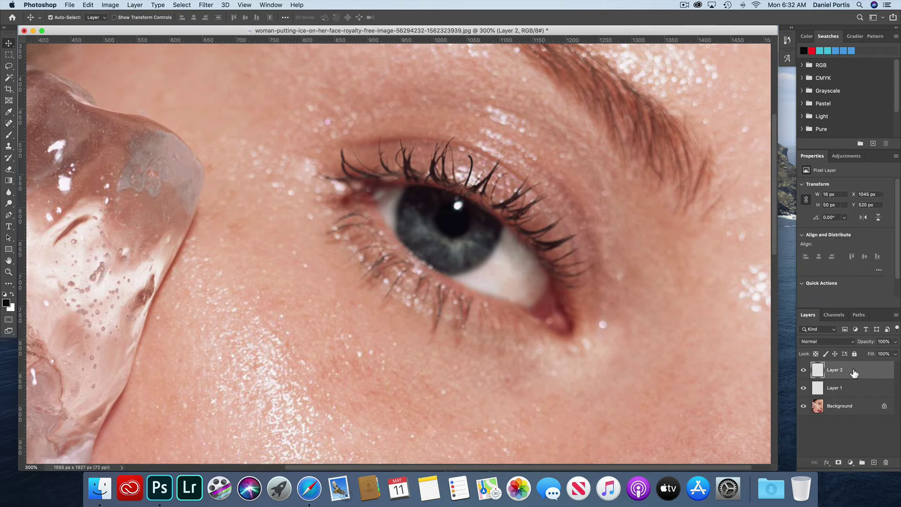
Scrub Layer 2's Opacity down to 58%.
drag(863, 341, 847, 345)
drag(847, 344, 847, 344)
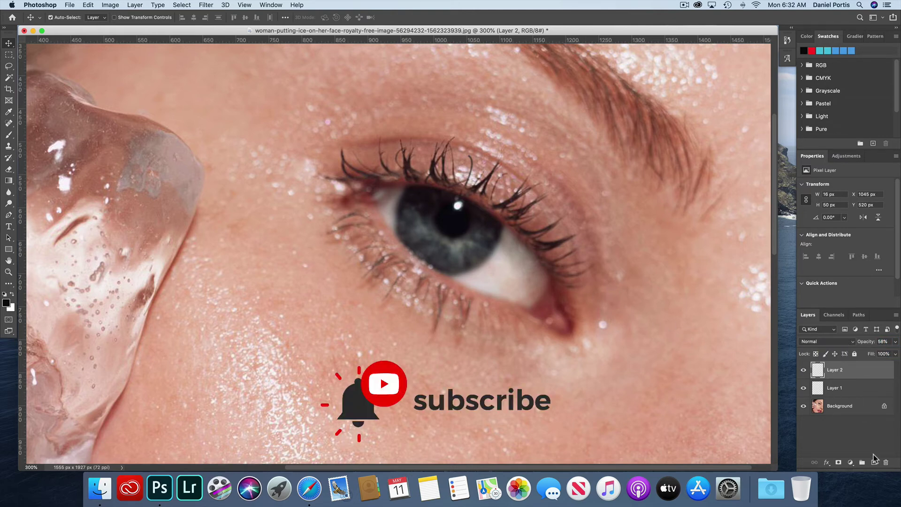
Duplicate Layer 2, shift the copy down-right, and rotate it about 9.6° along the lash line.
key(super+j)
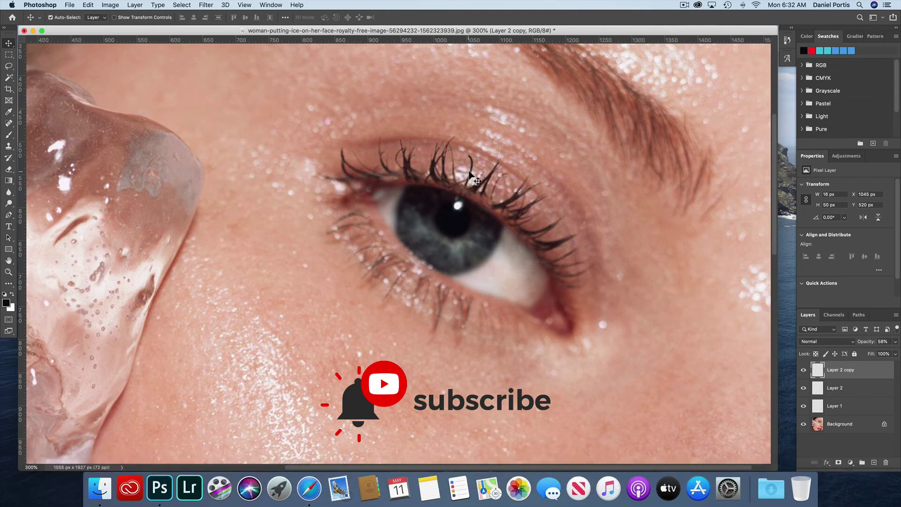
drag(470, 173, 534, 213)
key(super+t)
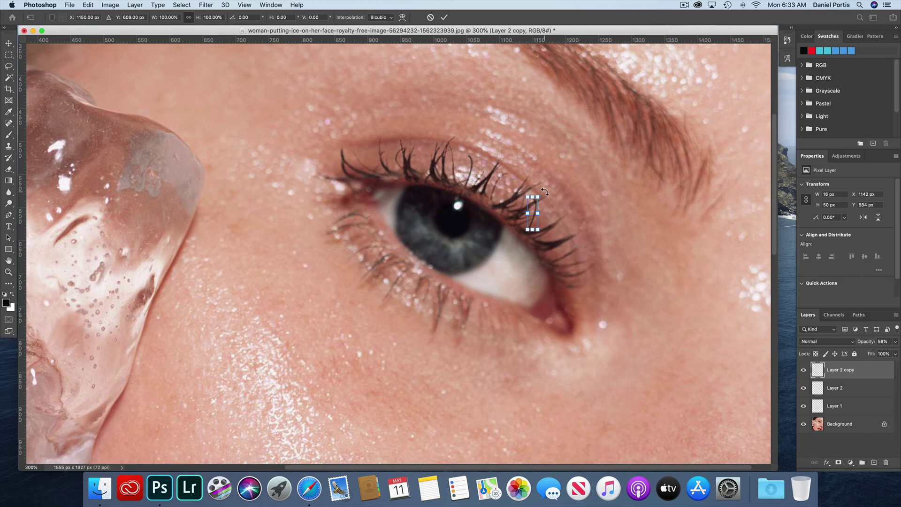
drag(546, 192, 538, 224)
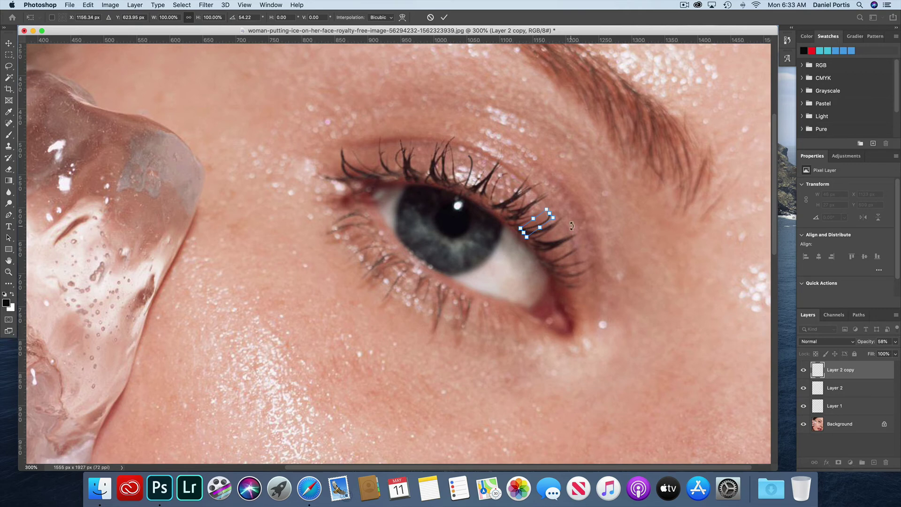
key(Return)
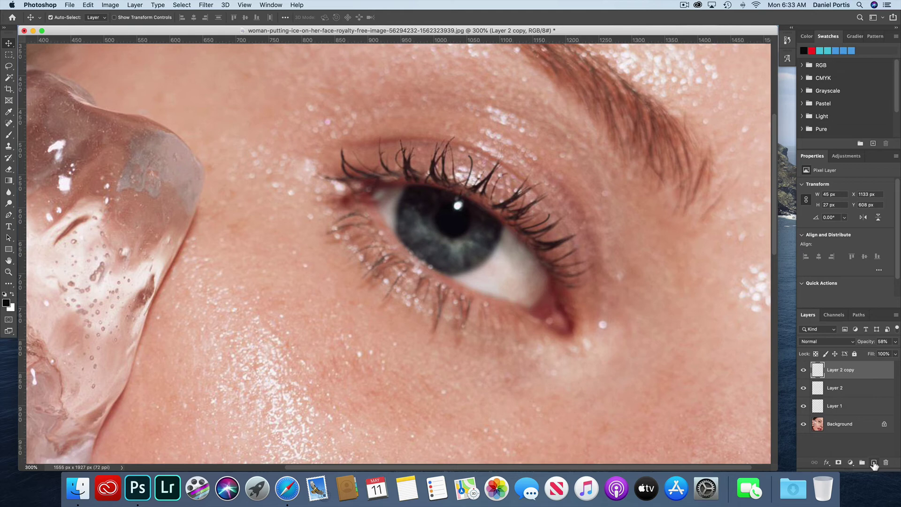
Duplicate the lash layer again as Layer 2 copy 2, undoing a stray new layer and test move.
click(873, 462)
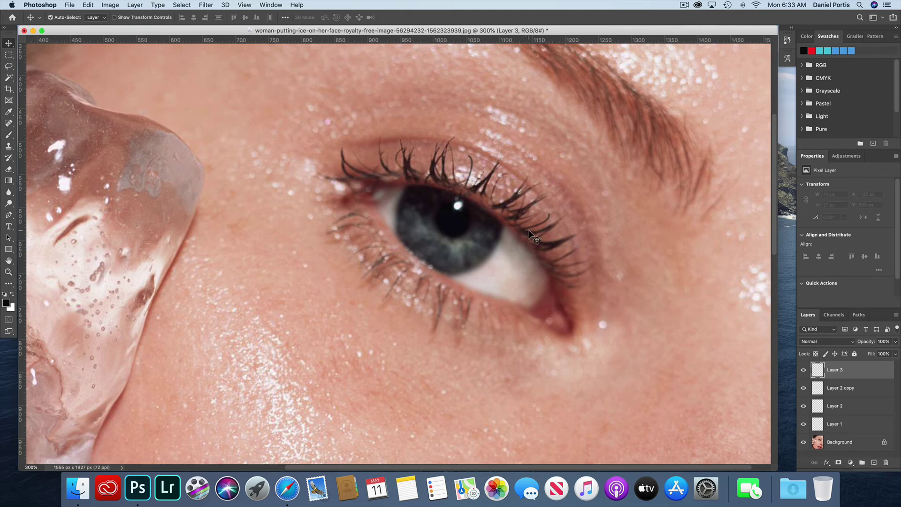
key(super+z)
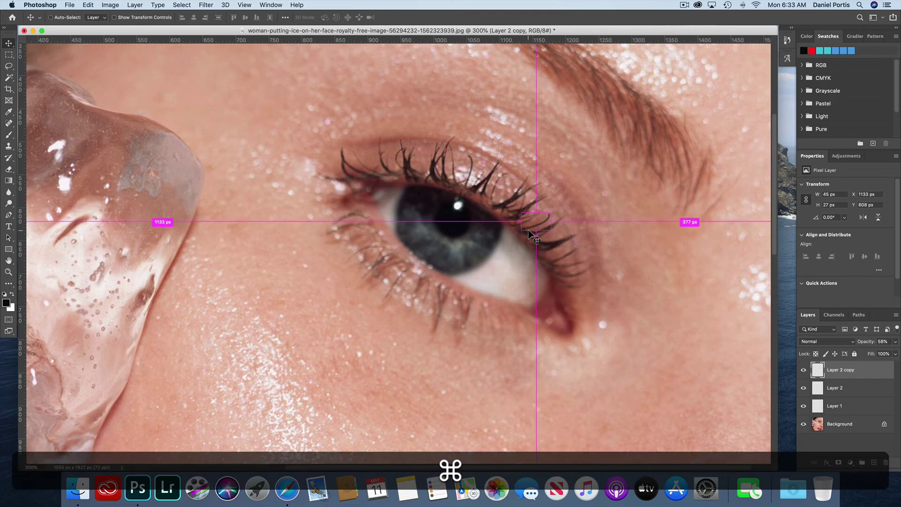
key(super+j)
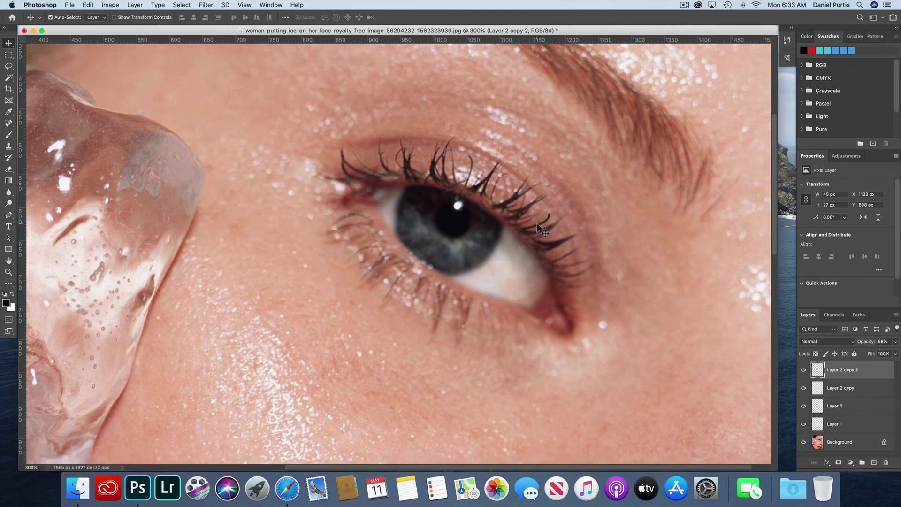
drag(538, 220, 546, 238)
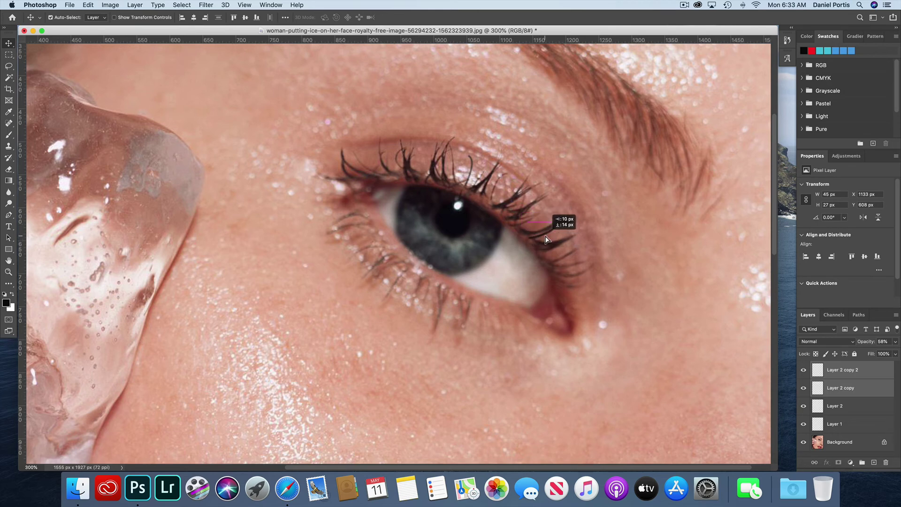
key(super+z)
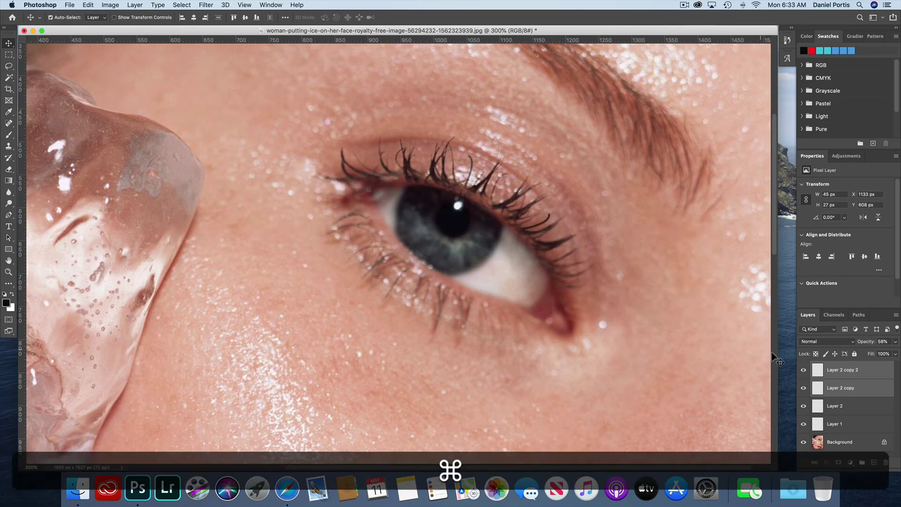
click(863, 369)
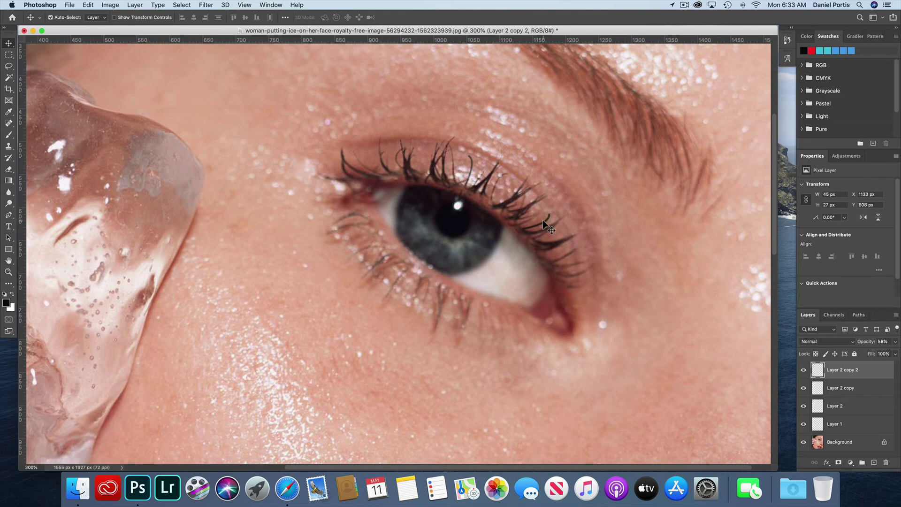
Move Layer 2 copy 2 toward the lower lashes and rotate it about 167° to point downward.
key(super)
drag(564, 250, 563, 250)
key(super+t)
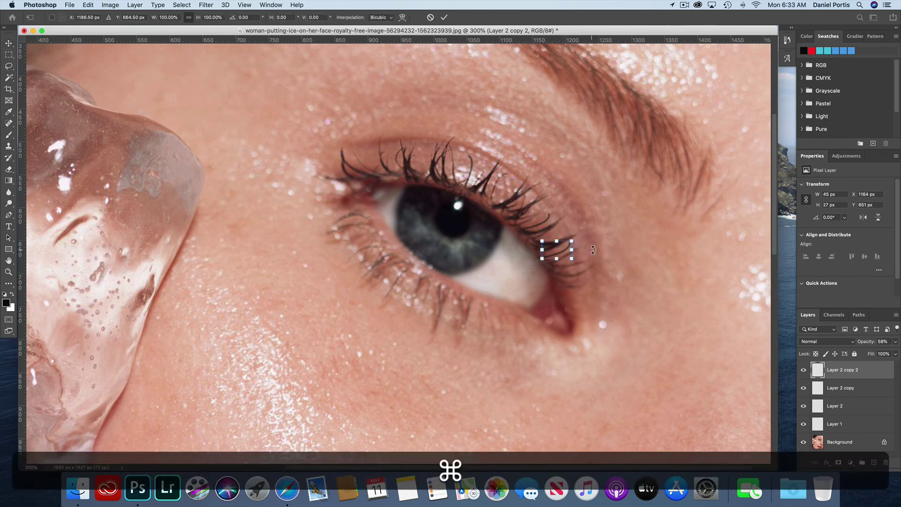
drag(588, 234, 569, 255)
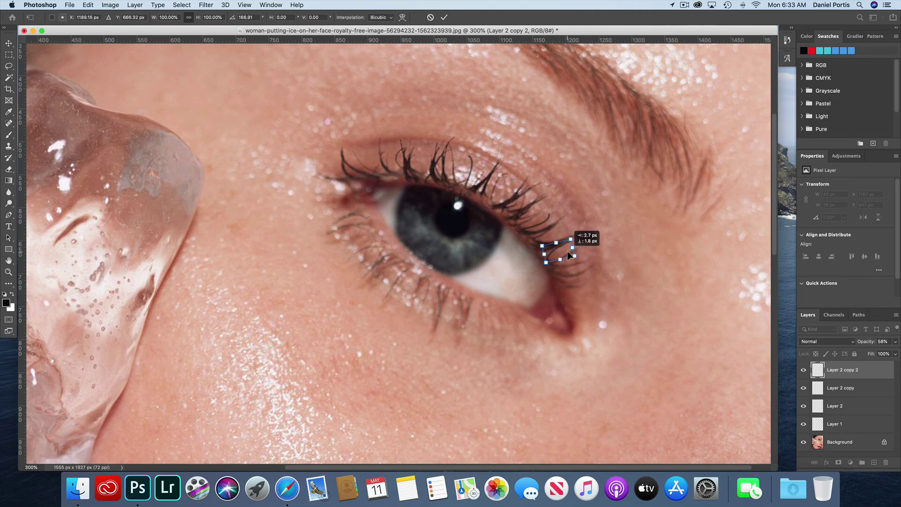
key(Return)
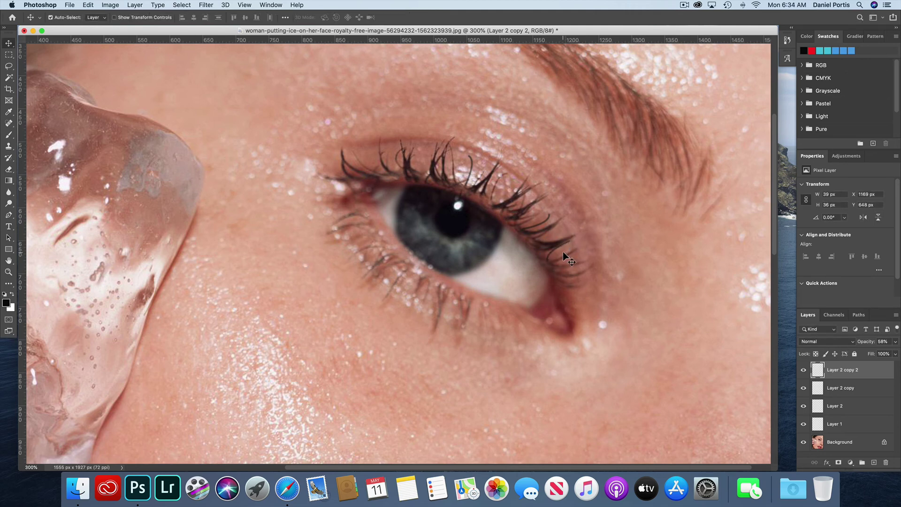
drag(562, 252, 552, 249)
Rotate the lash a further 16° along the lower outer lashes and set its opacity to 26%.
key(super)
key(super+t)
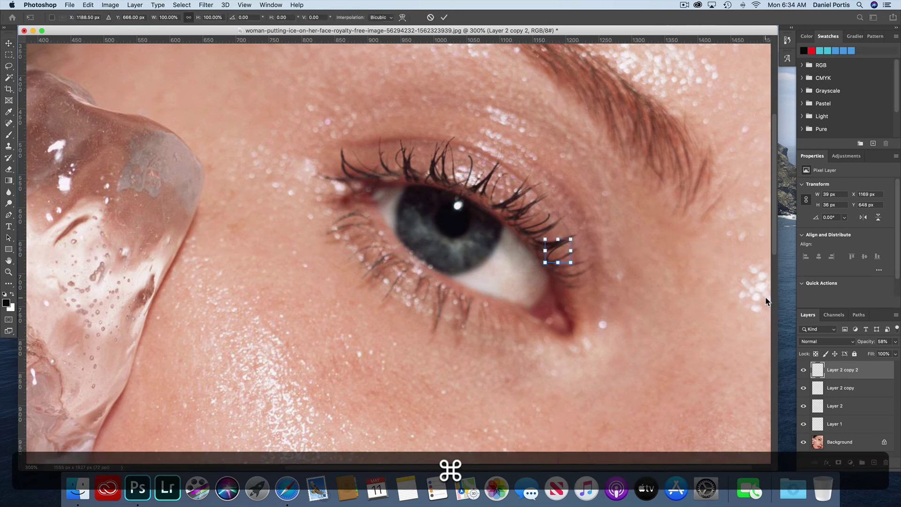
drag(586, 234, 556, 251)
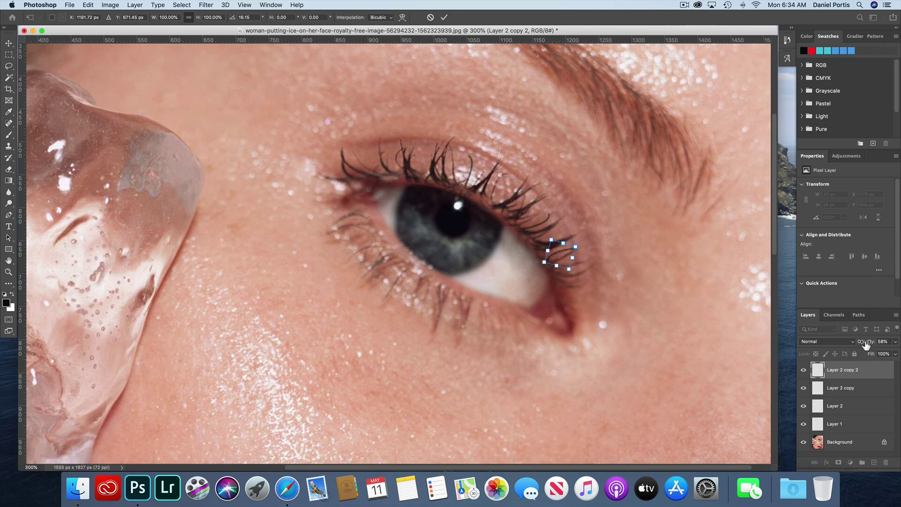
key(super)
key(Return)
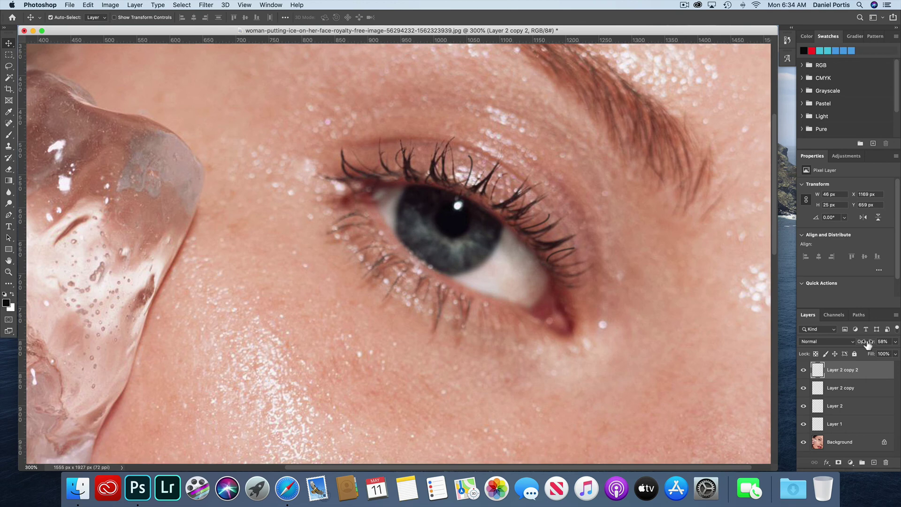
drag(866, 344, 852, 345)
Select Layer 1 through Layer 2 copy 2 and group the four lash layers into Group 1.
click(857, 422)
shift+click(859, 372)
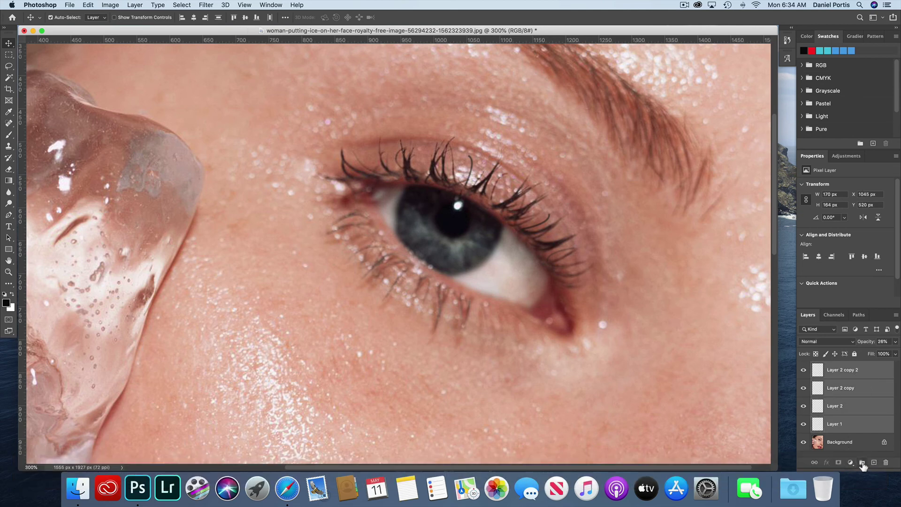
click(862, 462)
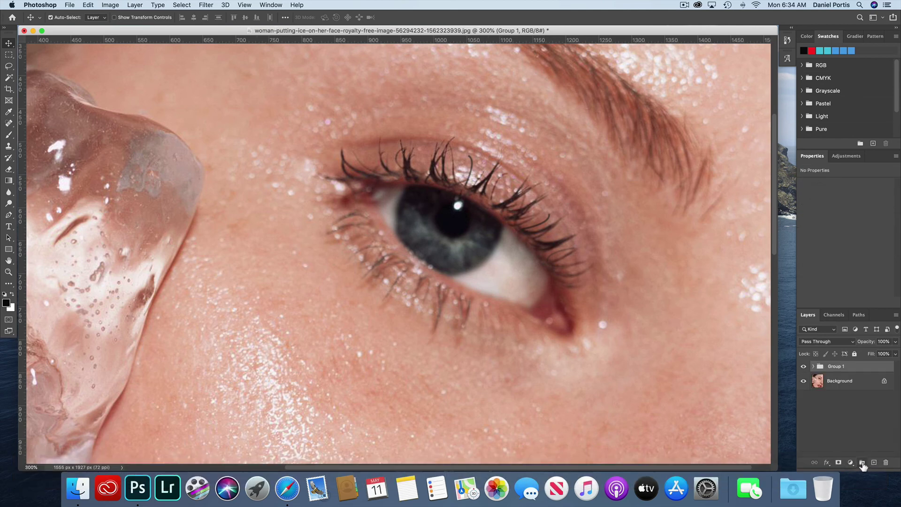
Toggle Group 1's visibility to compare the lashes, then zoom out to the whole portrait.
click(803, 366)
click(803, 366)
click(803, 367)
click(803, 366)
key(super)
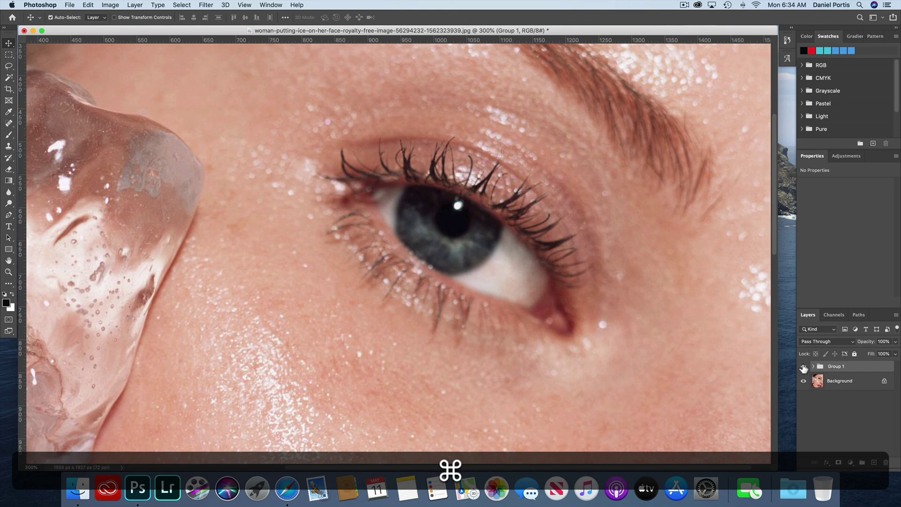
key(super+minus)
key(super+minus)
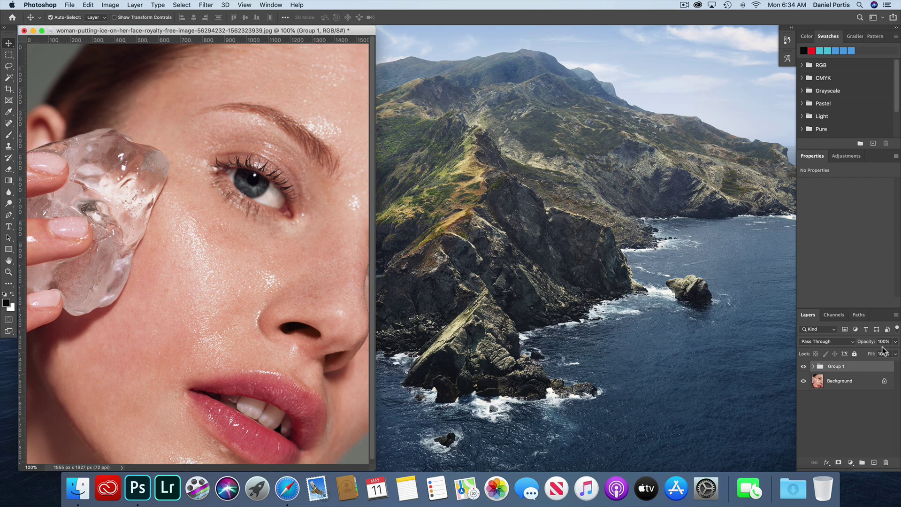
click(803, 367)
click(803, 367)
click(803, 367)
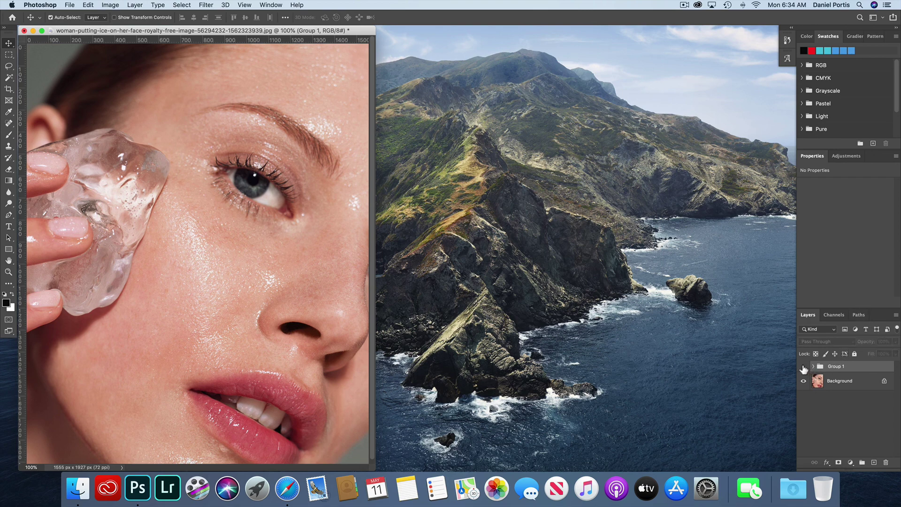
click(803, 367)
click(803, 366)
click(803, 367)
click(803, 367)
click(803, 367)
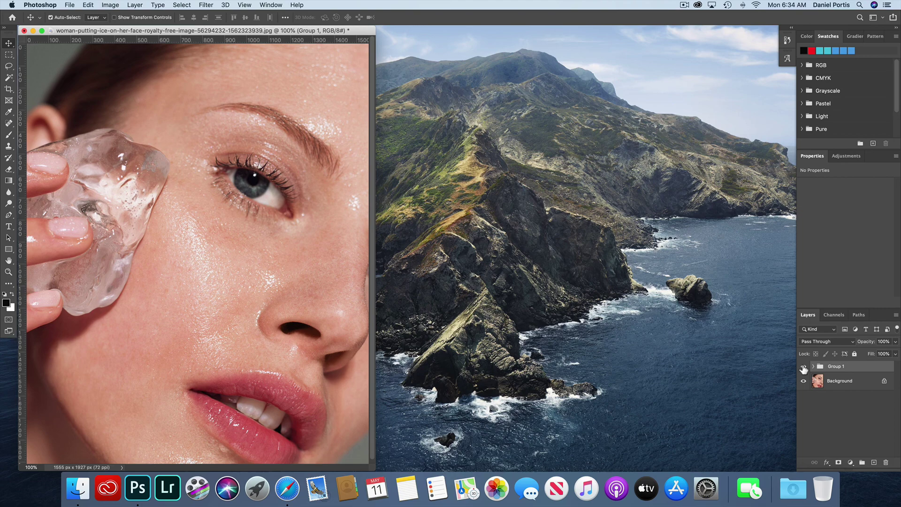